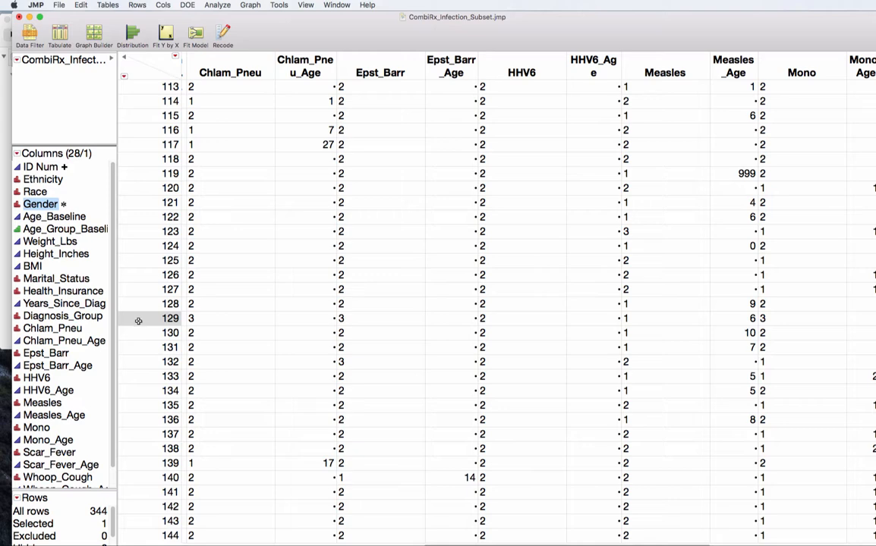
click(139, 321)
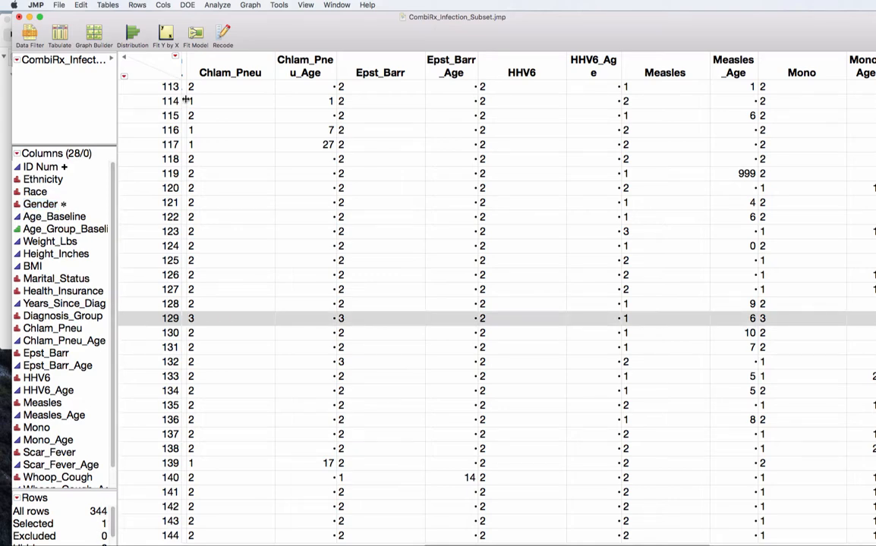
click(216, 66)
key(Escape)
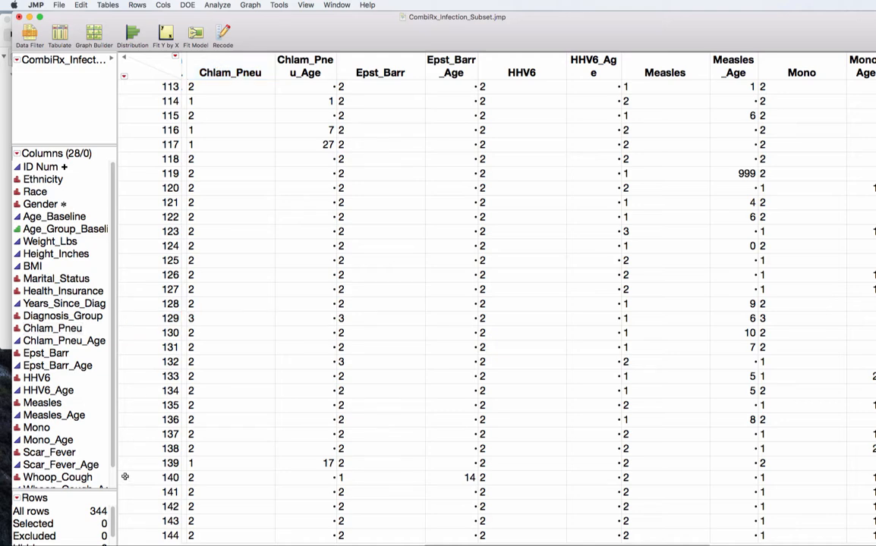
scroll(110, 516, down, 2)
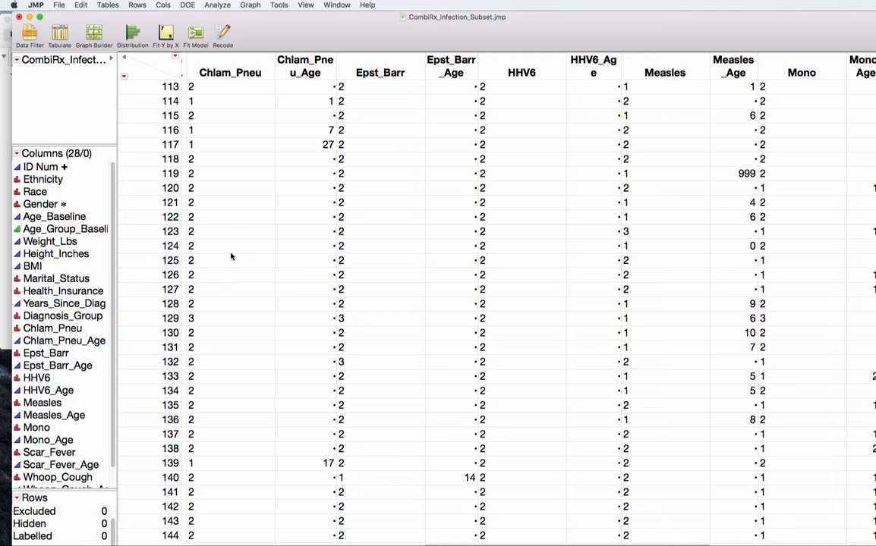
- Run a Distribution analysis with Age_Group_Baseline and Measles as the Y columns
click(59, 229)
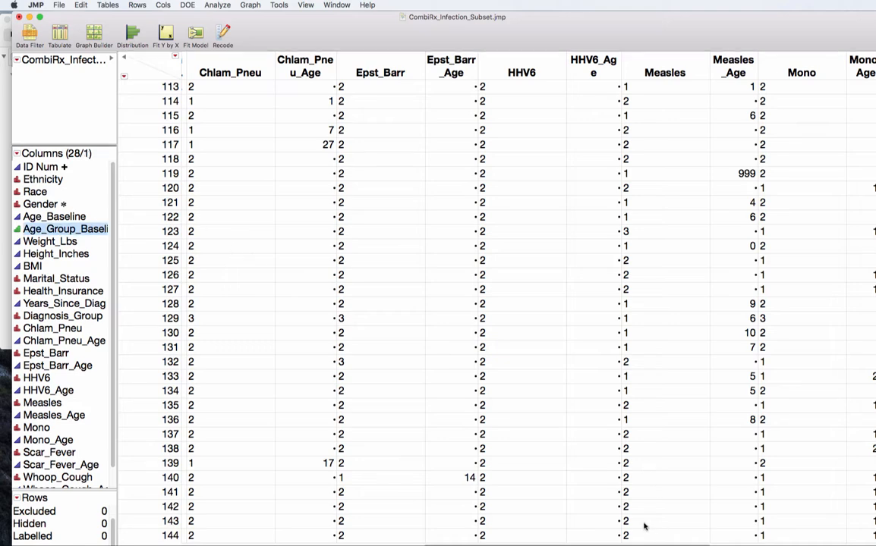
scroll(531, 532, left, 10)
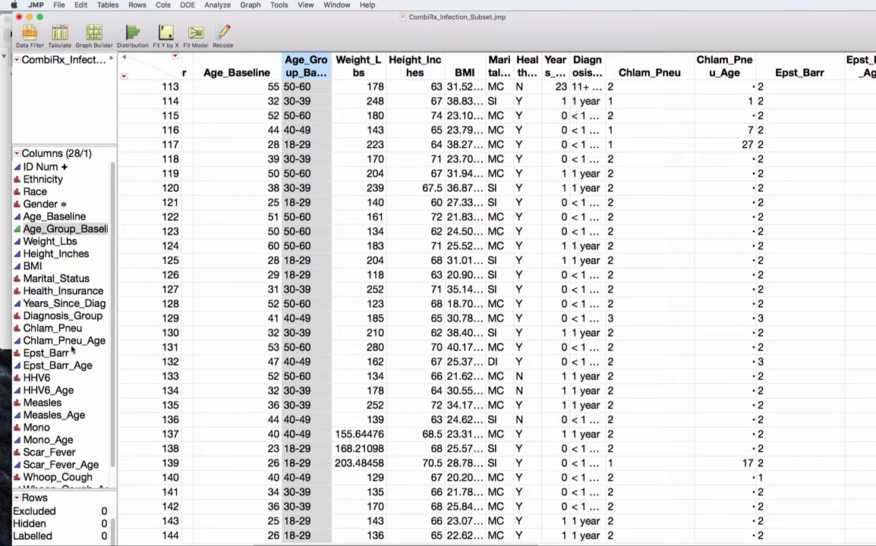
click(210, 7)
click(230, 17)
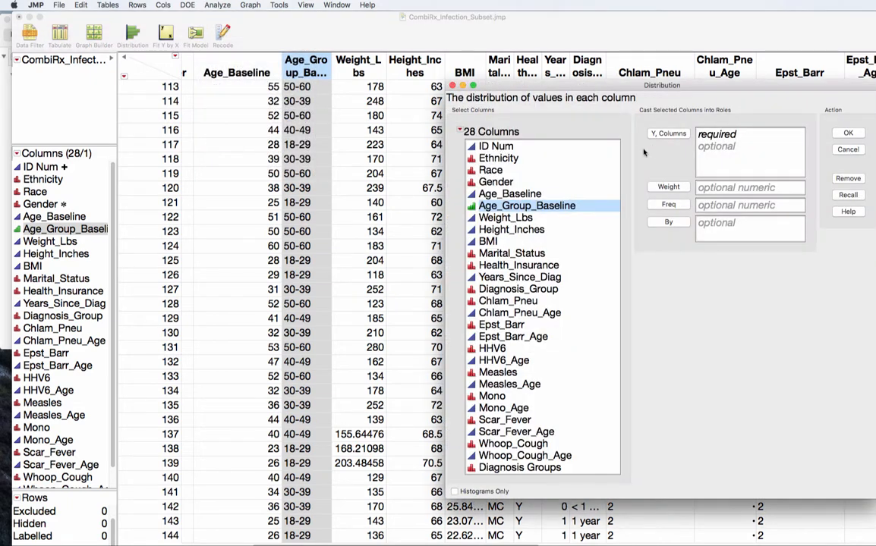
click(657, 137)
click(497, 373)
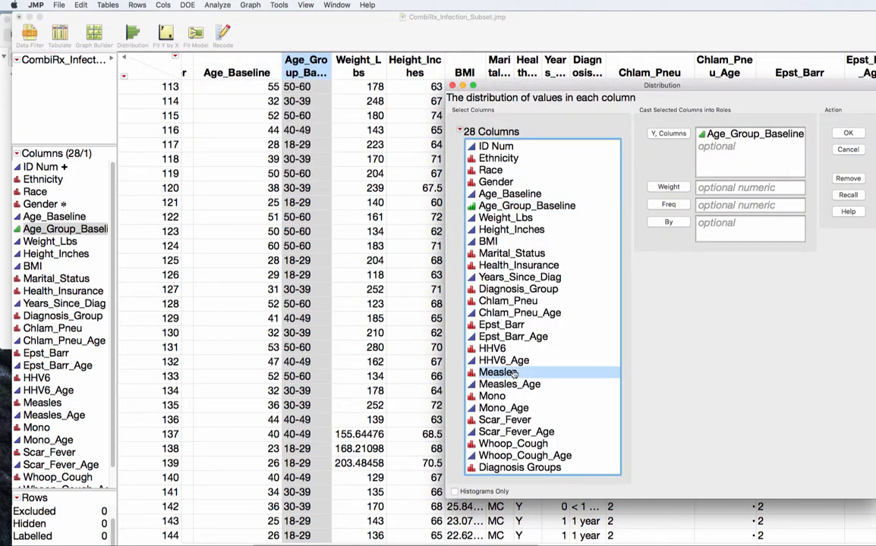
click(668, 134)
click(848, 133)
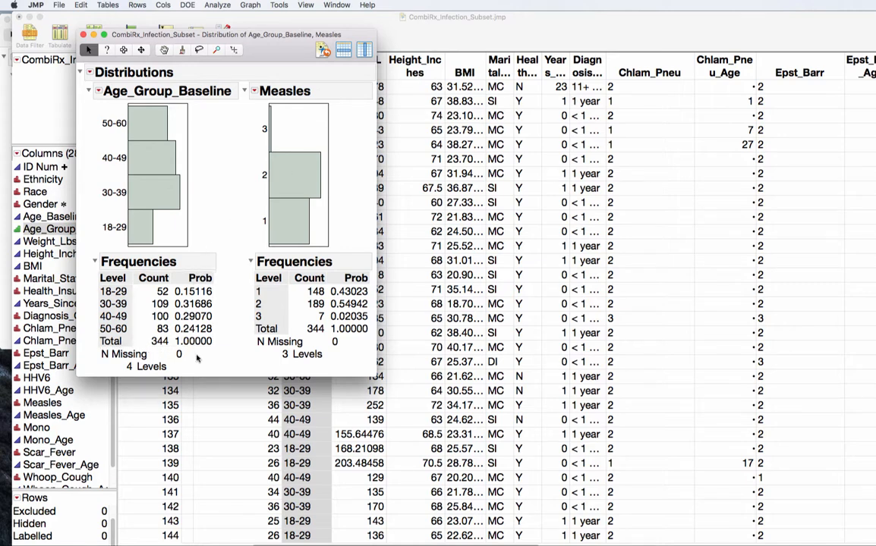
- Exclude the rows whose Measles level is 3 by selecting them in the distribution, and close the report
mouse_move(196, 354)
mouse_down()
mouse_move(146, 346)
mouse_move(190, 351)
mouse_up()
click(267, 131)
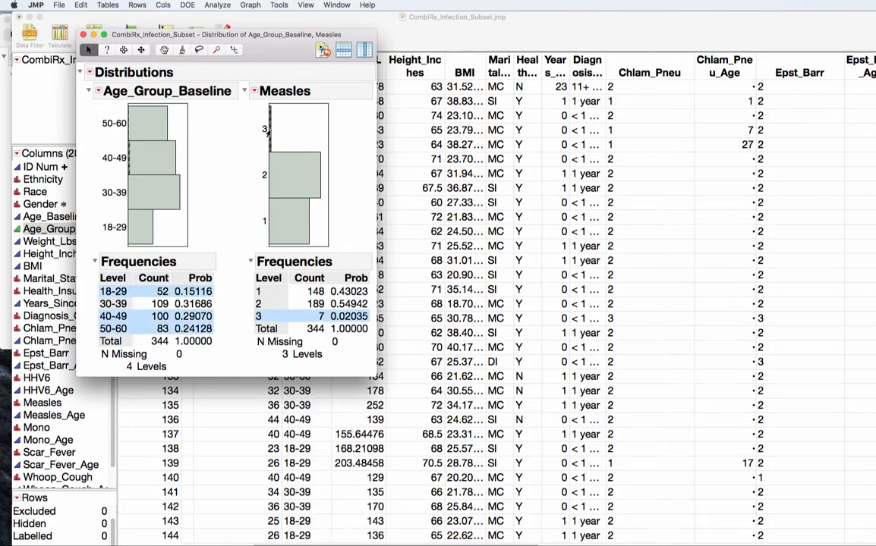
click(136, 7)
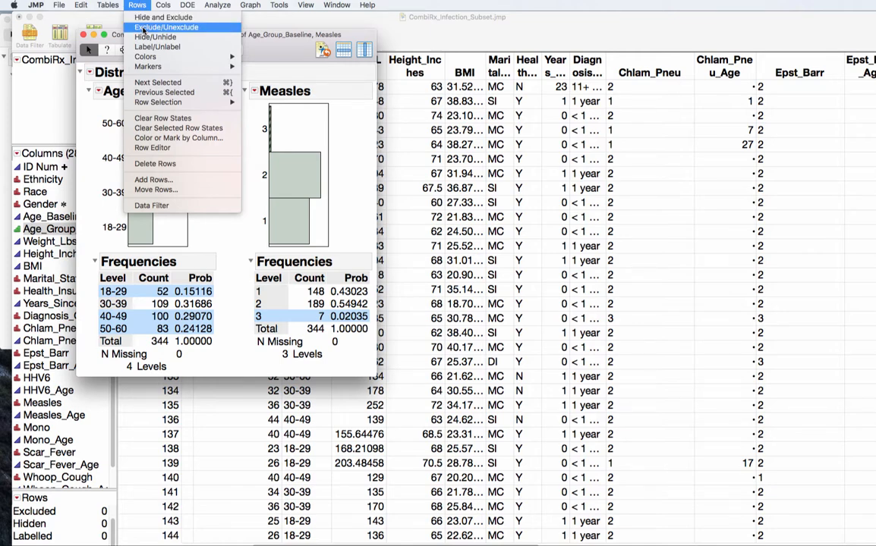
click(134, 31)
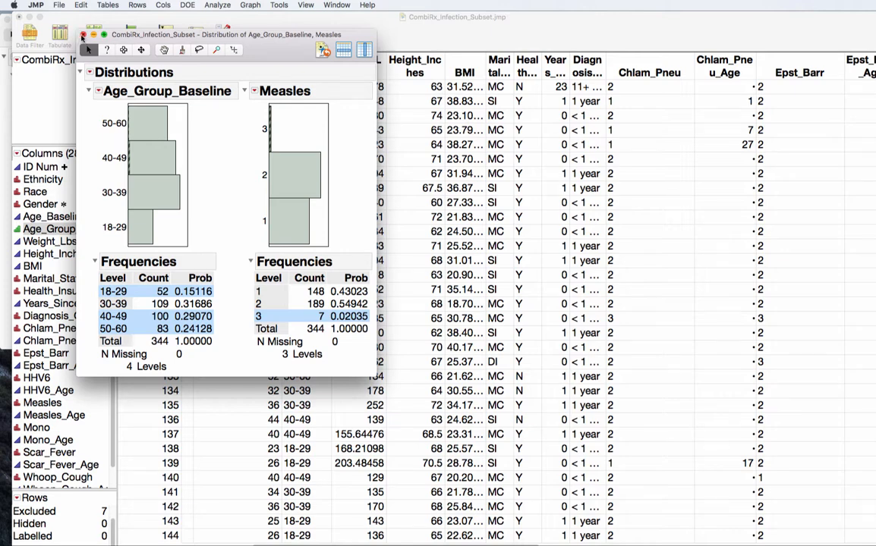
click(82, 36)
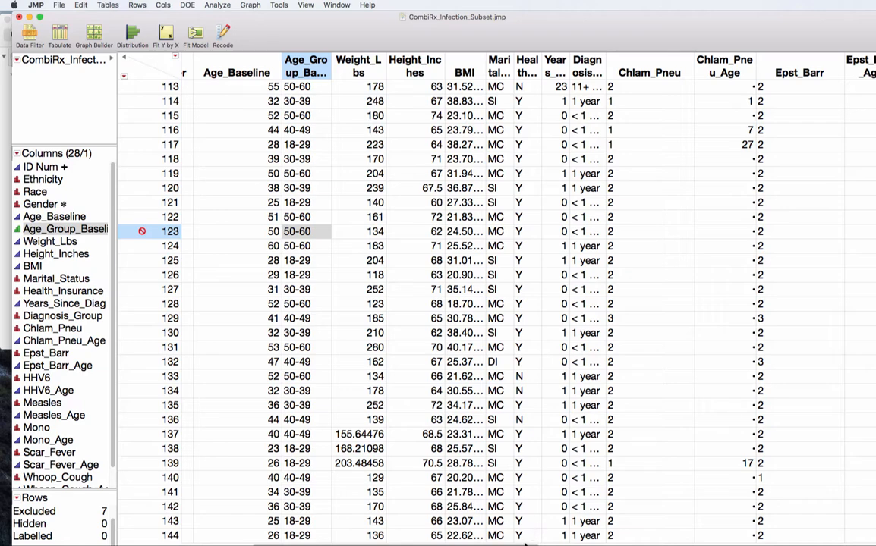
- Add the Value Labels property to the Measles column in its column information
scroll(755, 539, right, 15)
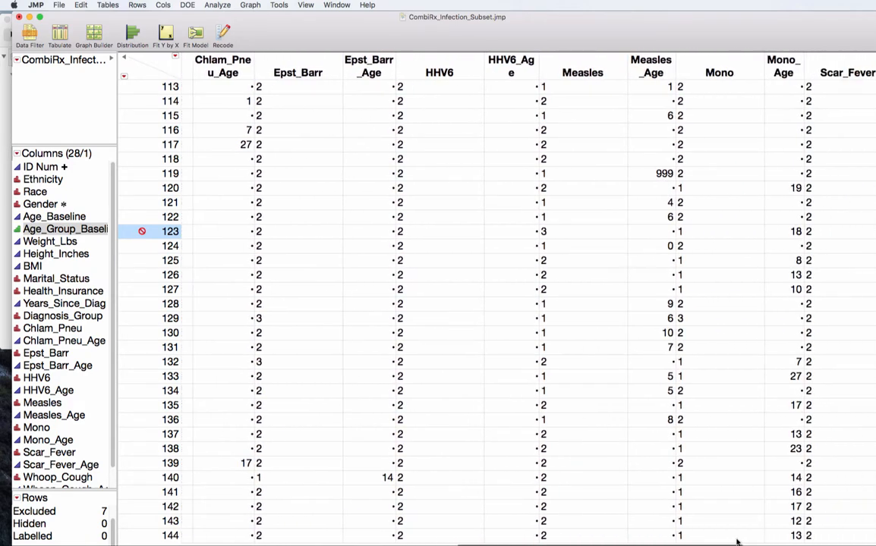
click(522, 59)
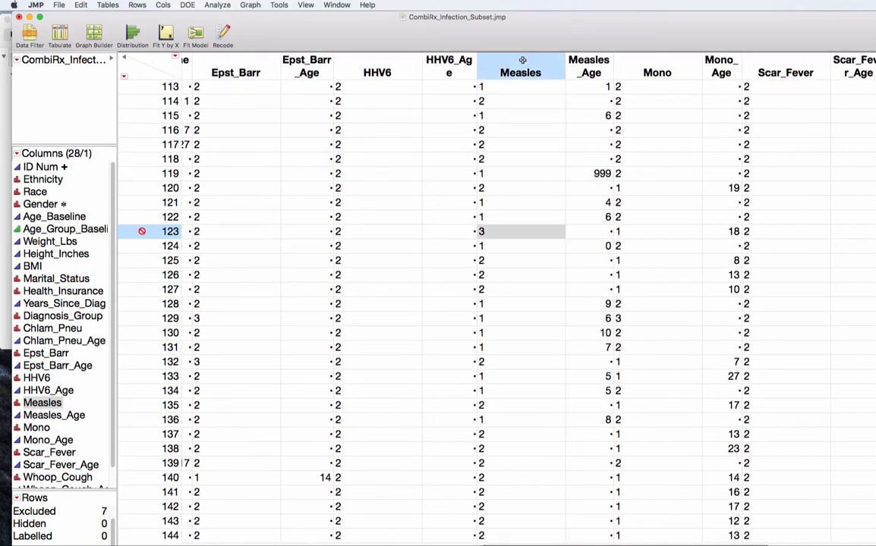
super+click(522, 60)
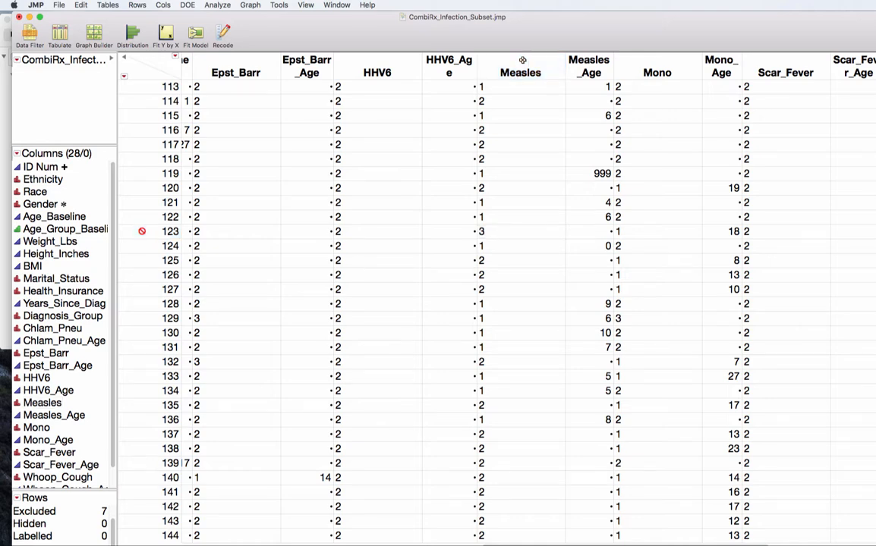
click(522, 60)
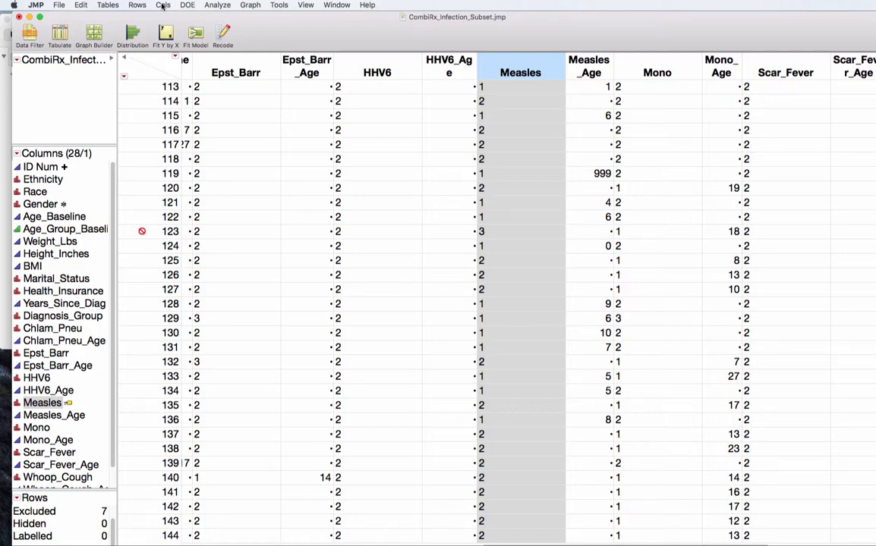
click(163, 5)
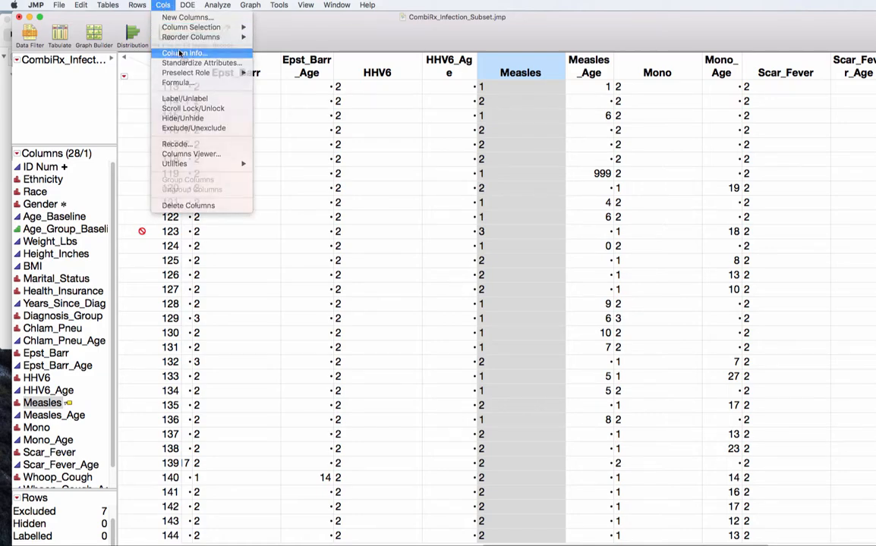
click(183, 53)
drag(564, 119, 256, 102)
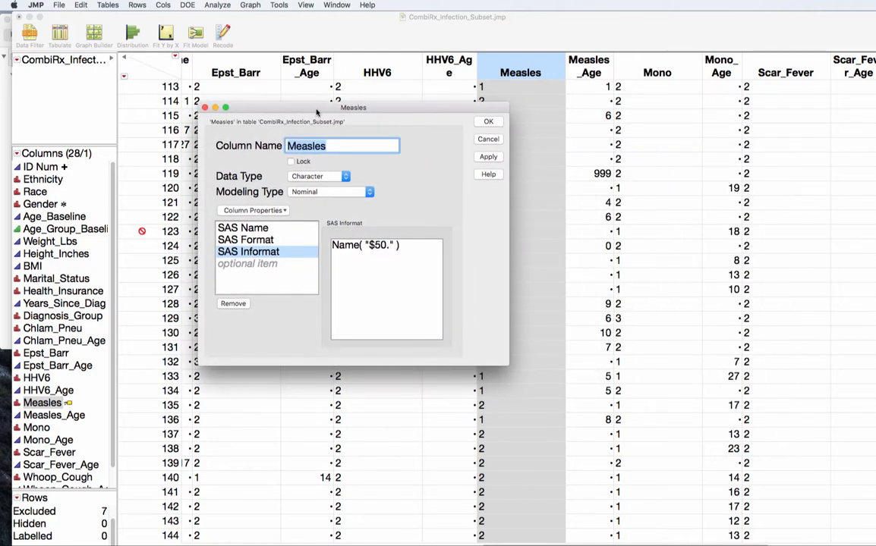
click(269, 211)
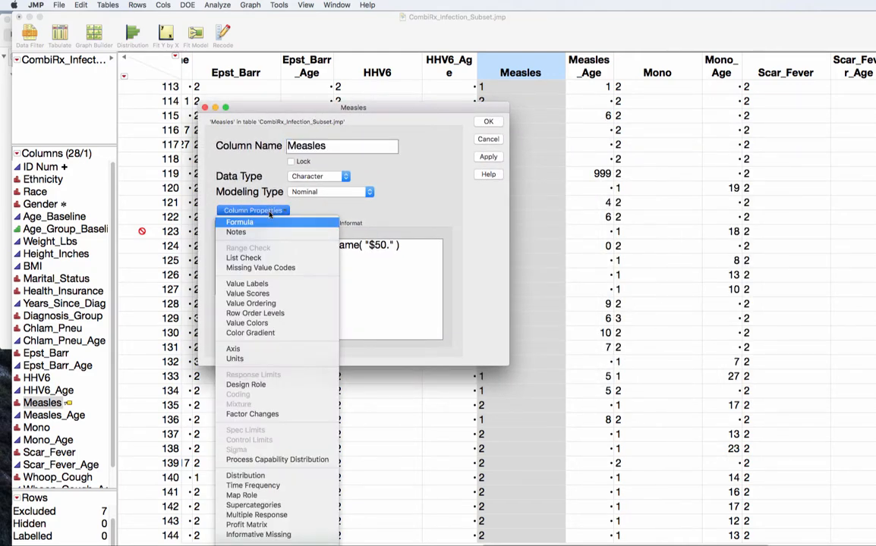
click(250, 284)
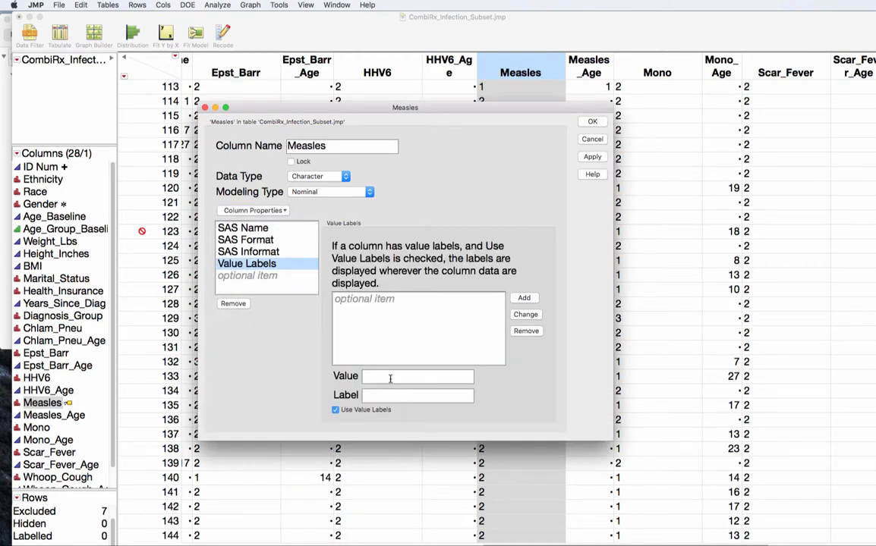
- Add a value label for Measles that shows the value 1 as Yes
click(390, 377)
text(1)
click(387, 393)
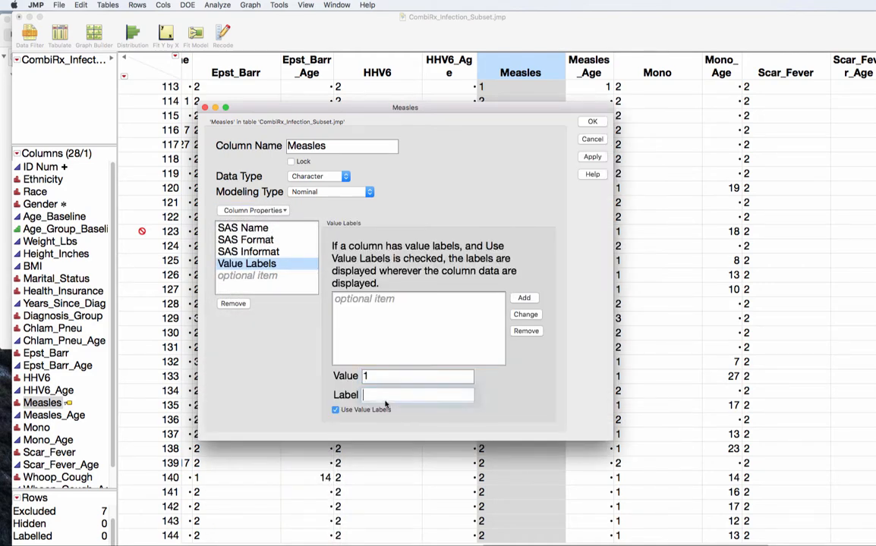
text(Yes)
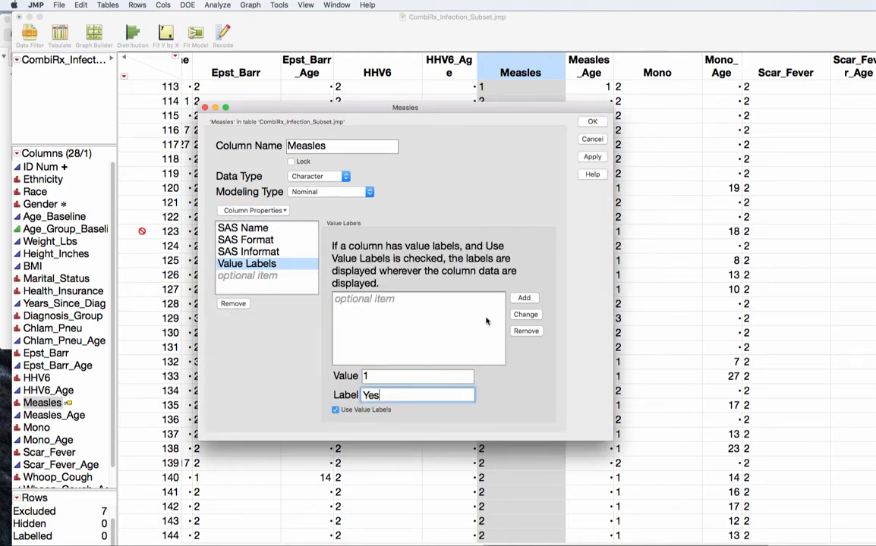
click(523, 298)
- Add a value label that shows 2 as No, and apply the labels to the Measles column
click(394, 376)
text(2)
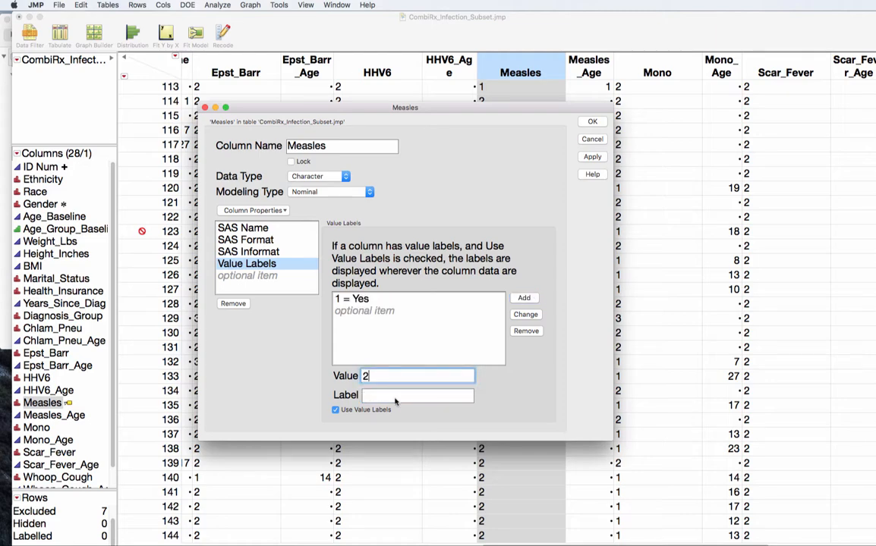
click(397, 395)
text(No)
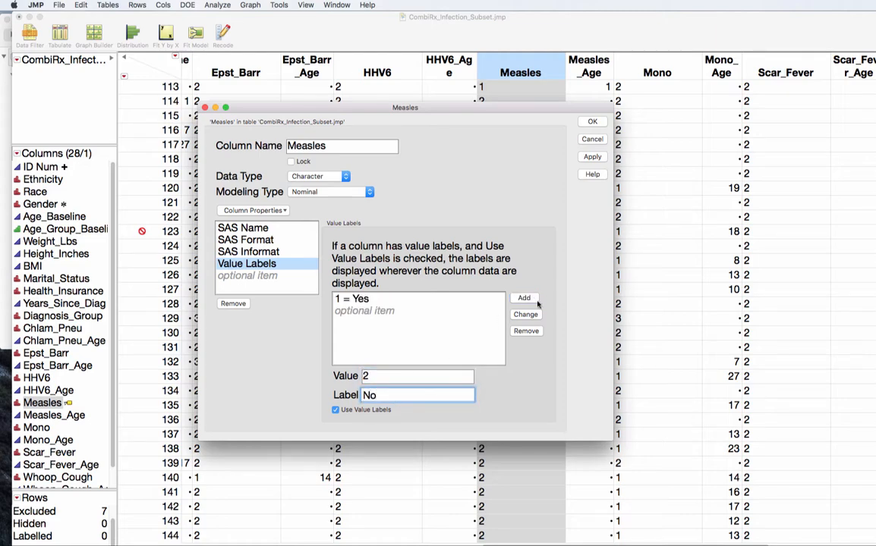
key(Return)
click(588, 122)
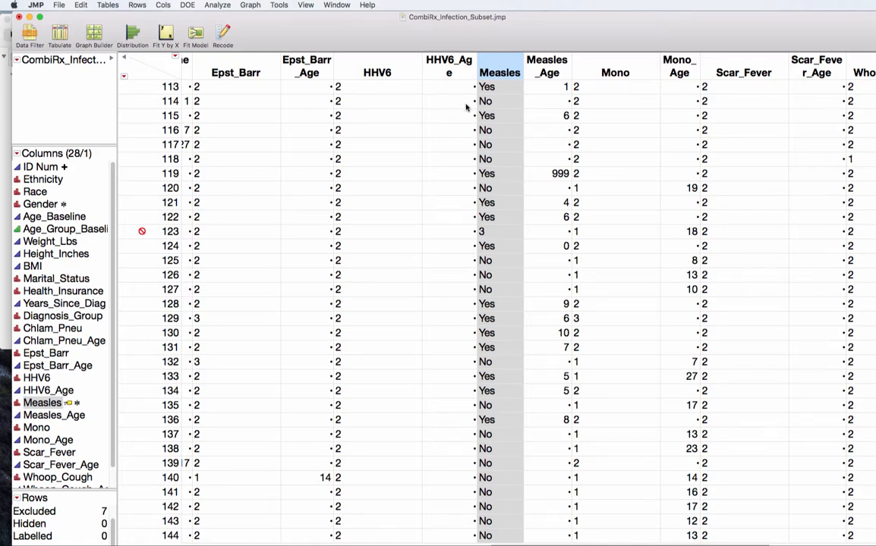
click(499, 129)
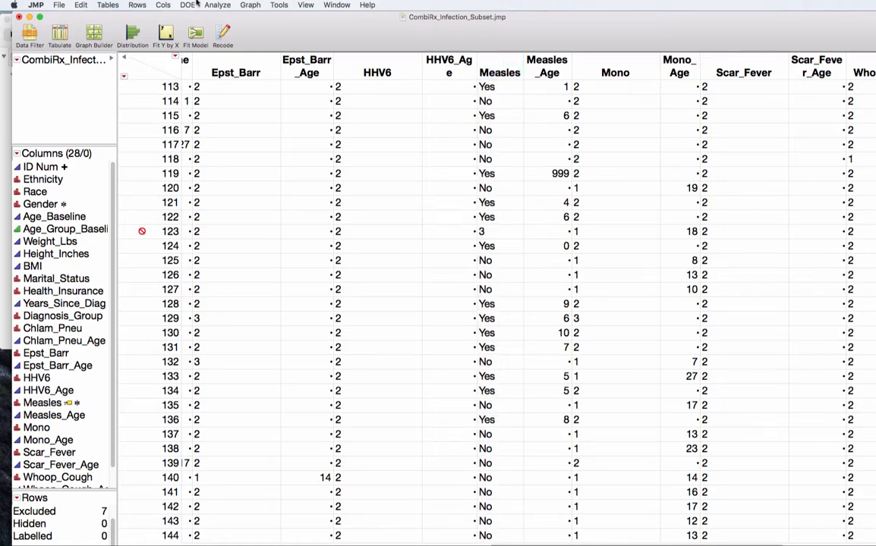
- Run a Fit Y by X analysis with Measles as the response and Age_Group_Baseline as the factor
click(222, 5)
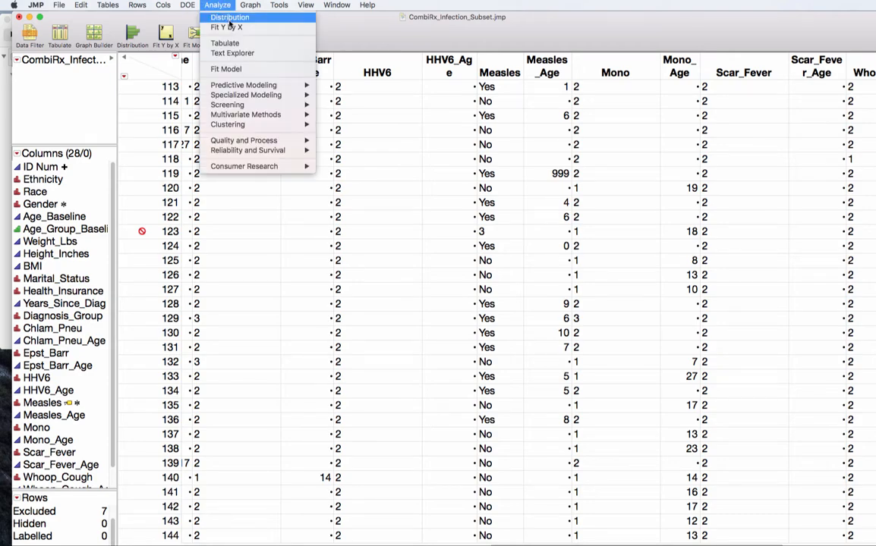
click(247, 28)
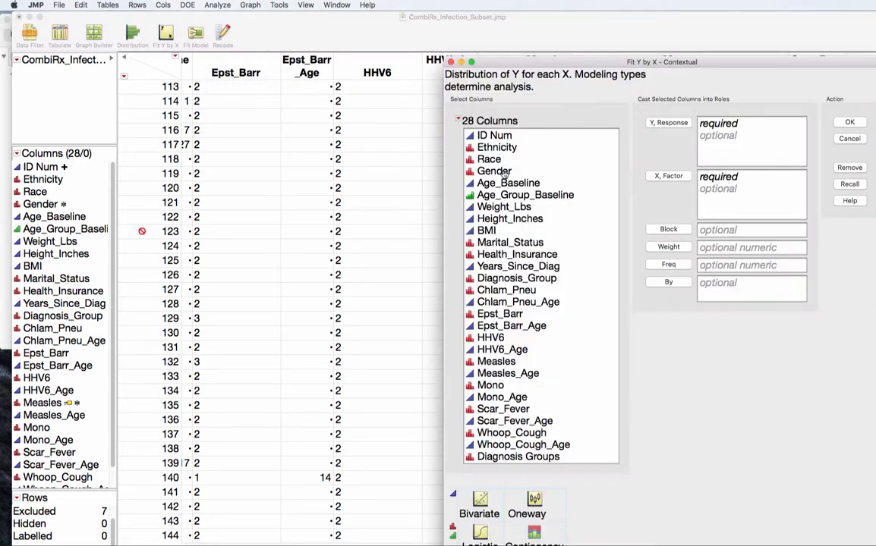
click(538, 196)
click(669, 176)
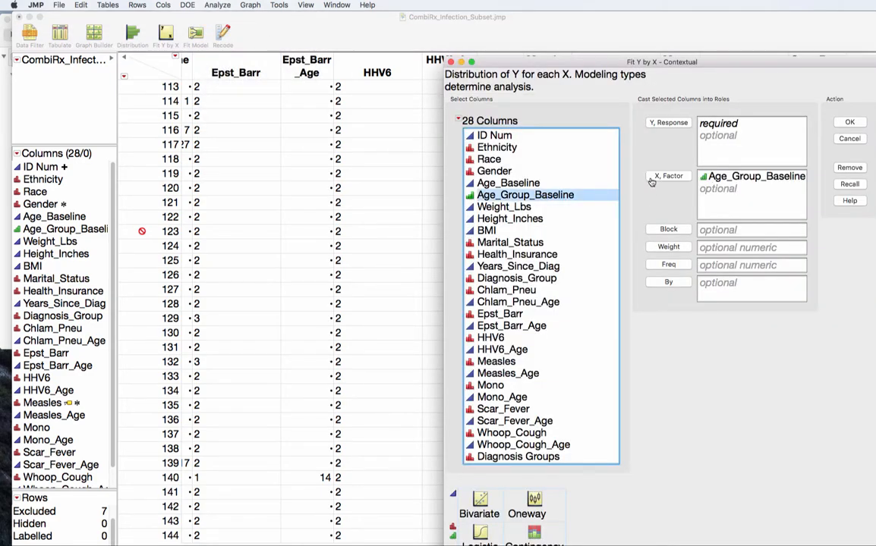
drag(654, 57, 474, 22)
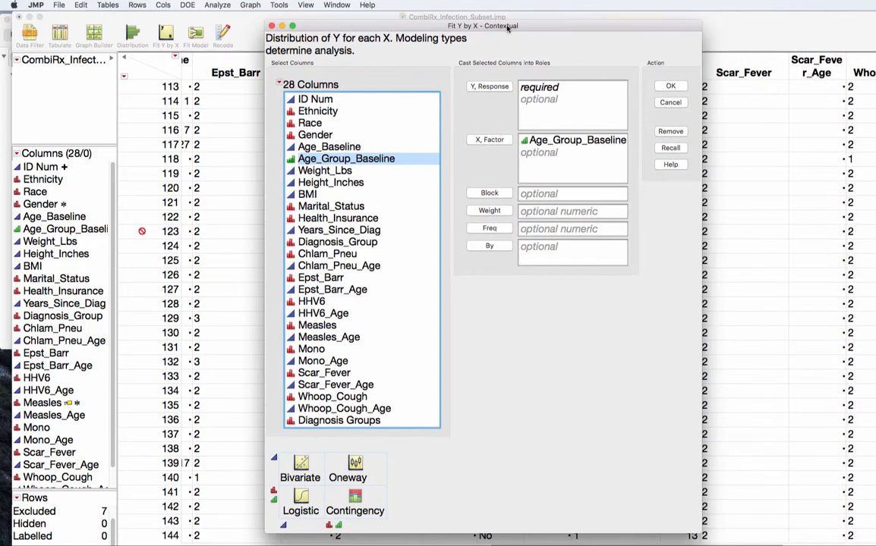
click(317, 325)
click(489, 86)
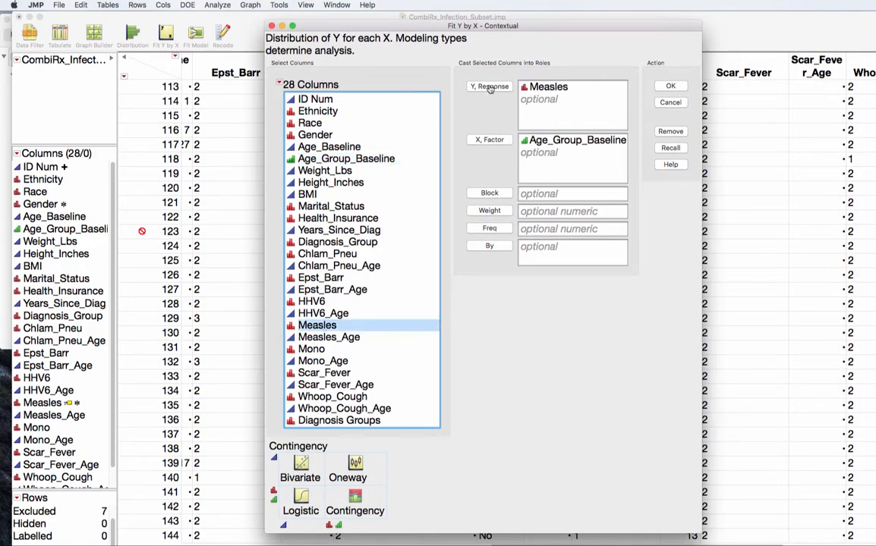
click(670, 86)
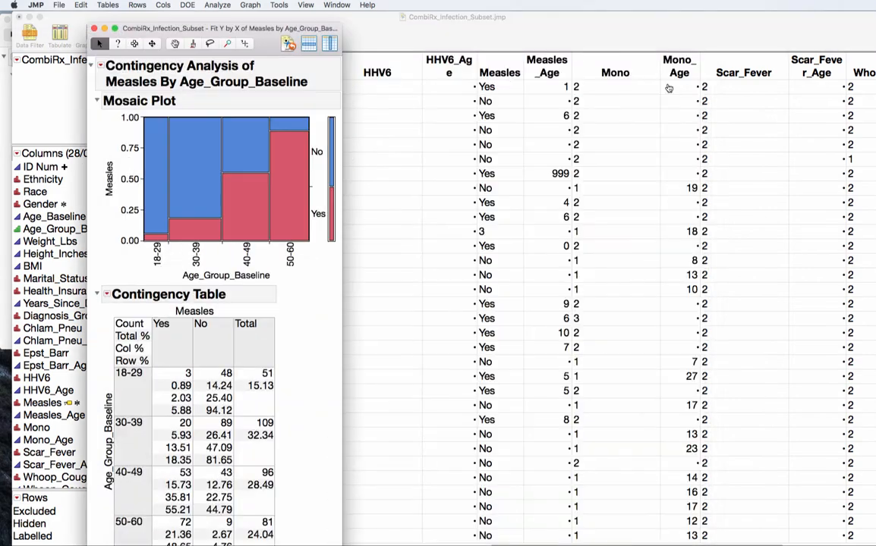
- Examine the mosaic plot of Measles by Age_Group_Baseline, and collapse it to bring the contingency table and tests into view
drag(279, 30, 375, 19)
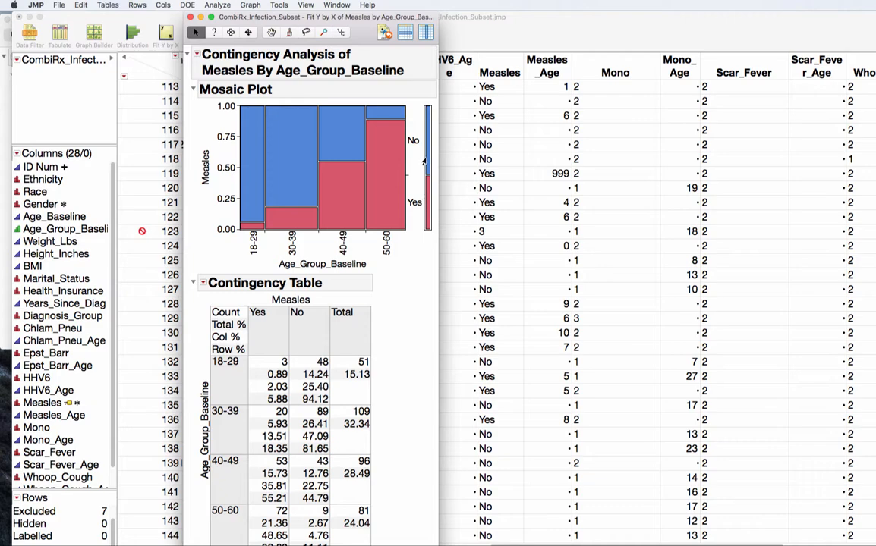
mouse_move(424, 161)
mouse_move(373, 185)
click(193, 89)
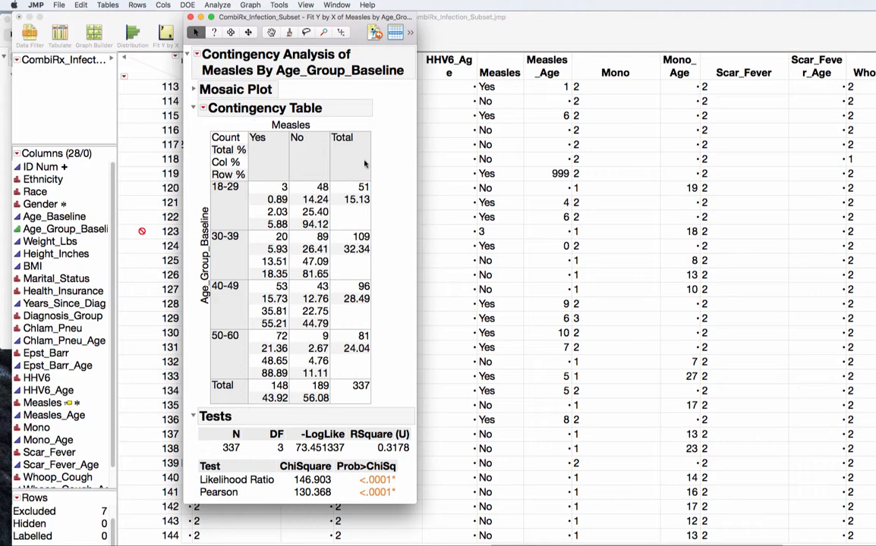
drag(355, 20, 336, 20)
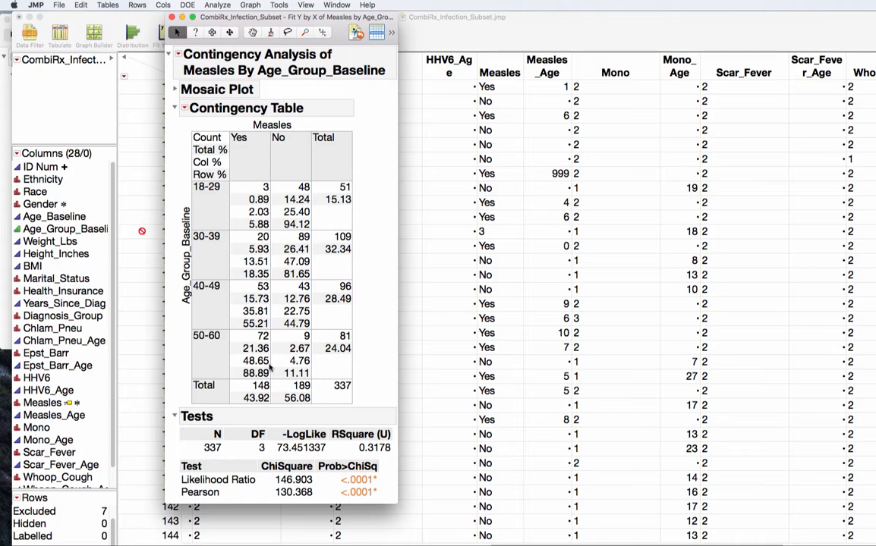
- Examine the measles cells for each age group in the contingency table and the p-values of the chi-square tests
mouse_move(271, 219)
mouse_down()
mouse_move(228, 224)
mouse_move(266, 232)
mouse_up()
mouse_move(271, 266)
mouse_down()
mouse_move(241, 280)
mouse_move(255, 265)
mouse_up()
drag(268, 321, 238, 328)
drag(269, 367, 267, 392)
mouse_move(388, 462)
mouse_down()
mouse_move(330, 464)
mouse_move(318, 488)
mouse_move(389, 481)
mouse_move(373, 460)
mouse_up()
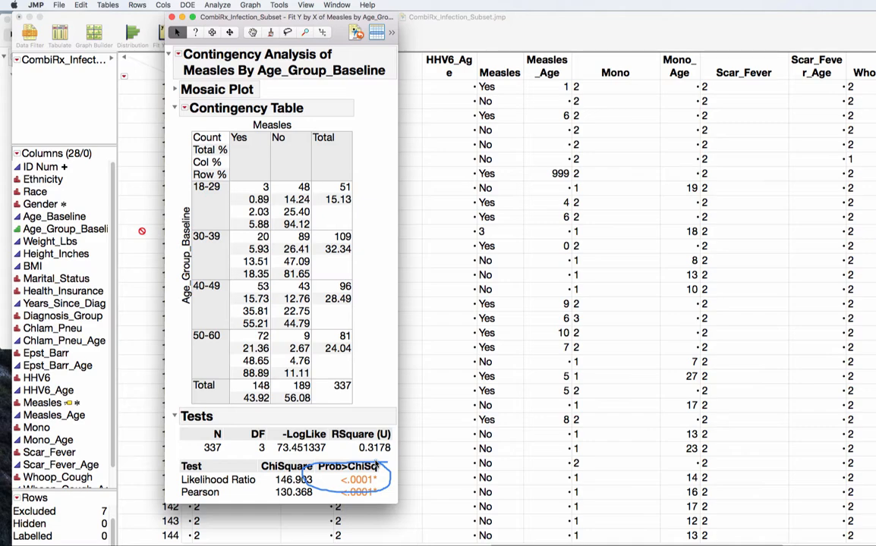
key(Escape)
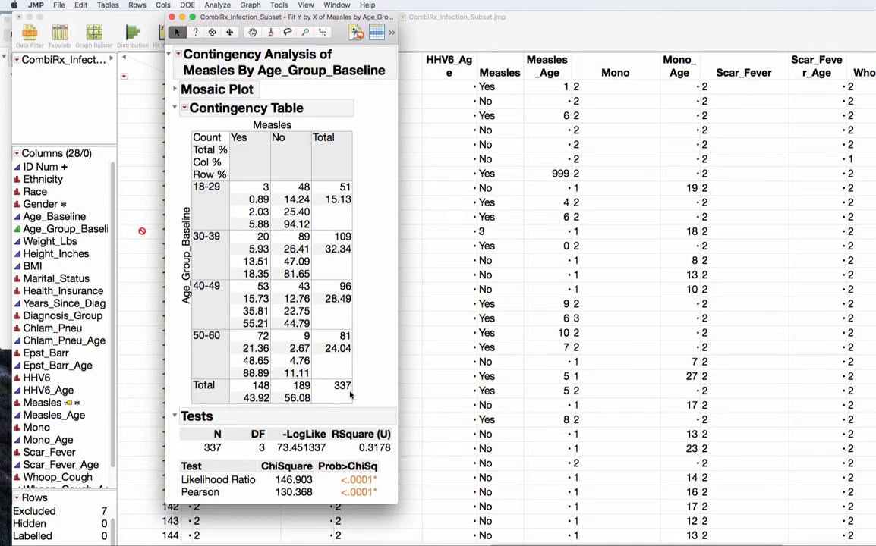
- Hide the total percentages and column percentages in the contingency table, keeping the counts and row percentages
click(185, 110)
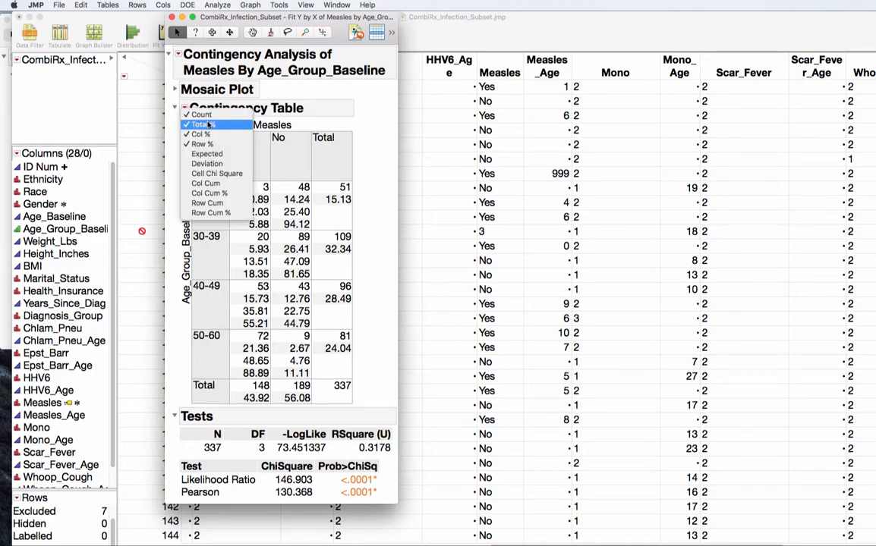
click(202, 124)
click(184, 110)
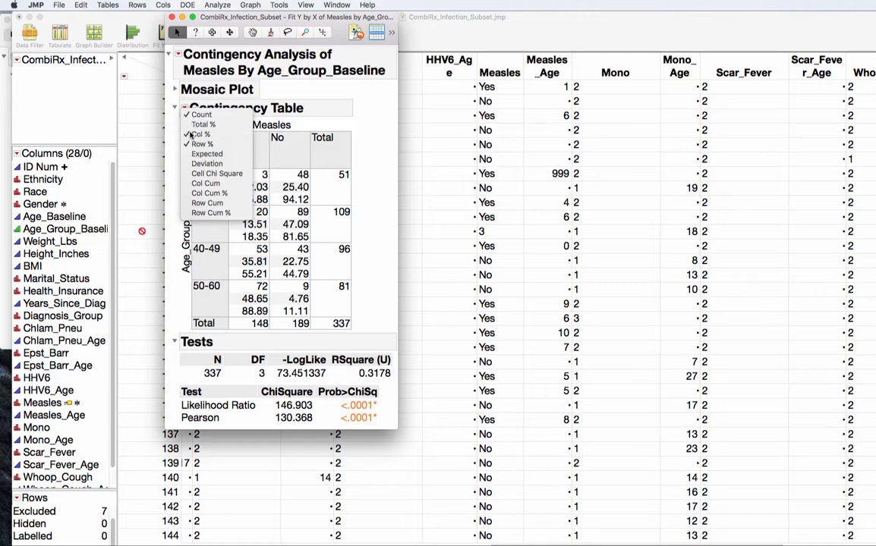
click(202, 133)
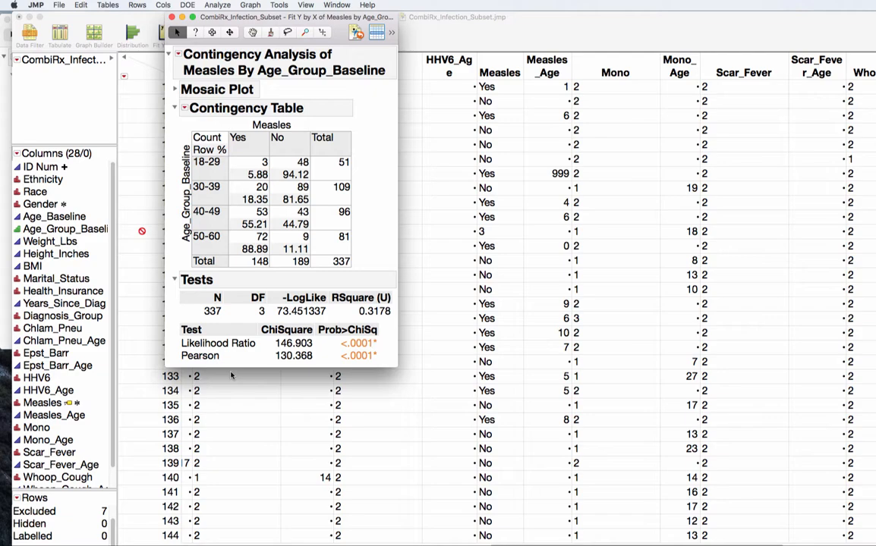
- Show the expected counts in the contingency table cells and hide them again
click(184, 108)
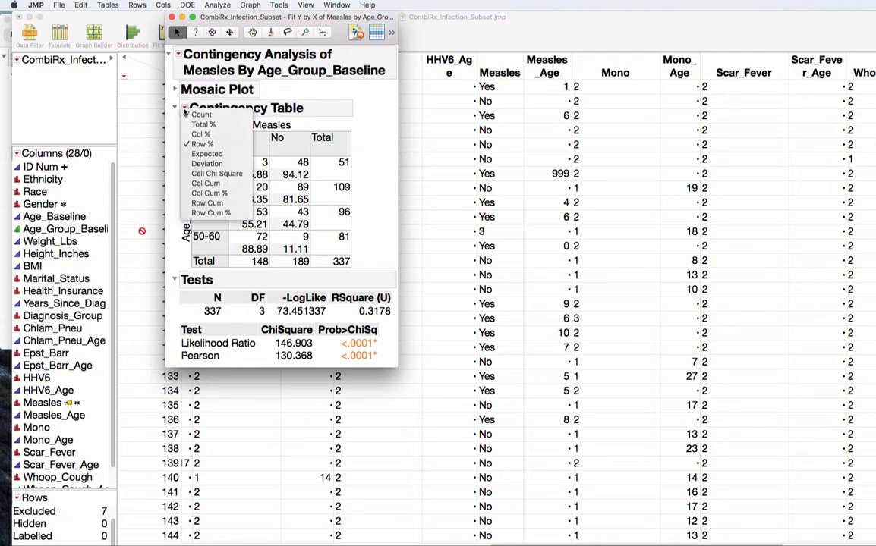
click(203, 143)
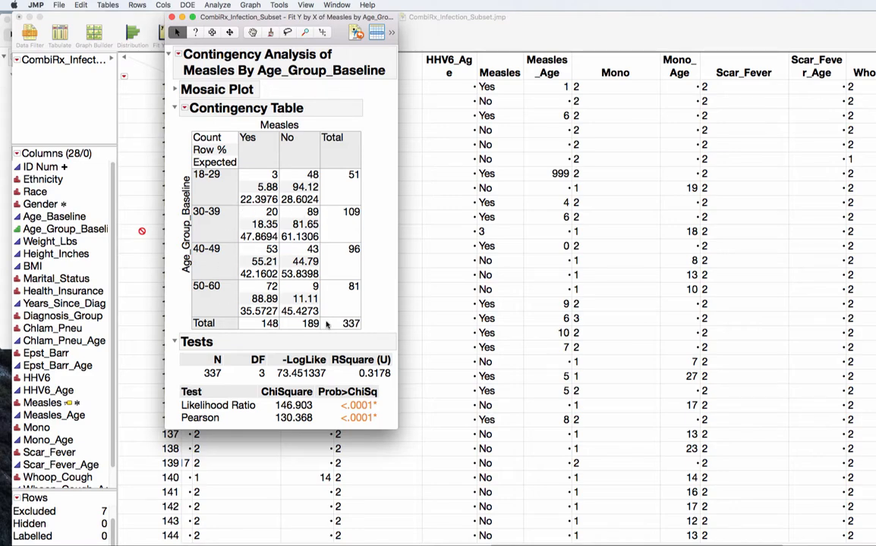
click(184, 109)
click(203, 153)
- Show the cell chi-square values in the contingency table and examine those of the 18-29 and 30-39 age groups
click(184, 109)
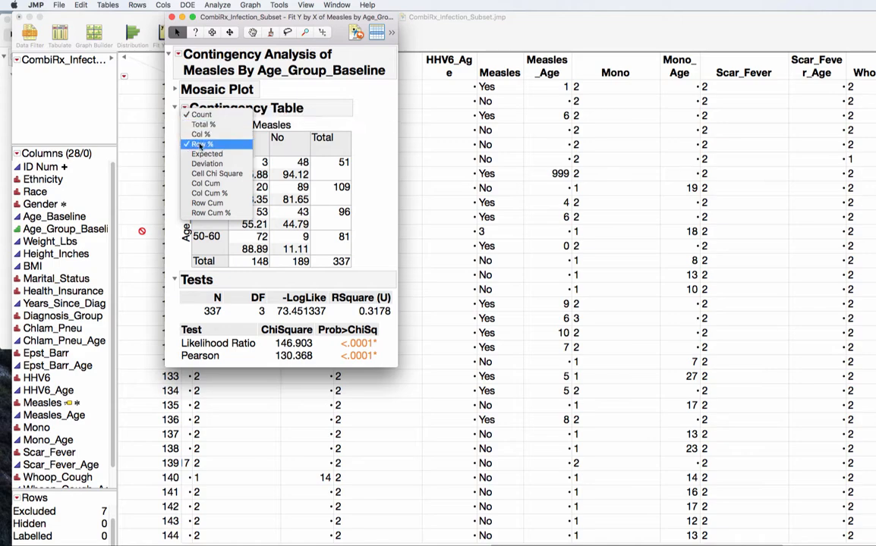
click(238, 176)
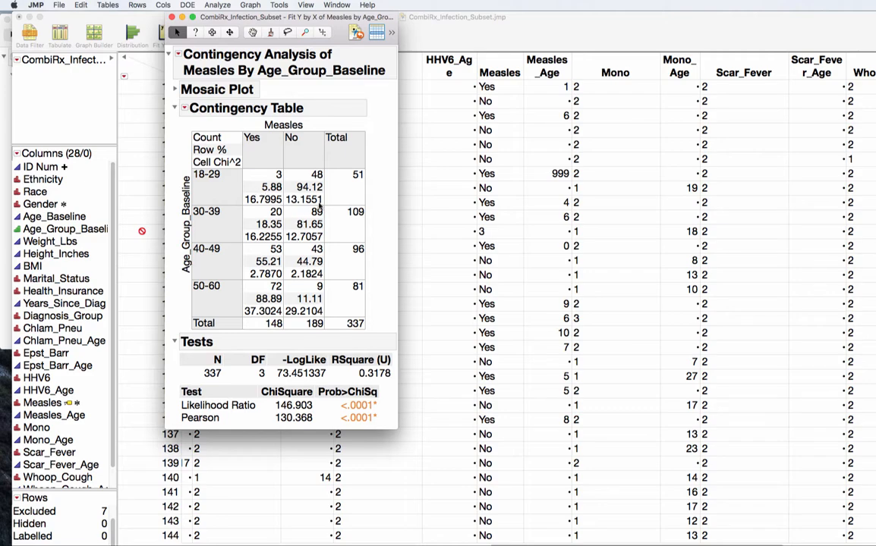
mouse_move(314, 198)
mouse_down()
mouse_move(210, 197)
mouse_move(326, 221)
mouse_move(318, 196)
mouse_up()
mouse_move(219, 229)
mouse_down()
mouse_move(195, 232)
mouse_move(224, 255)
mouse_move(214, 237)
mouse_up()
- Show the total percentages in the contingency table to compare the age groups, and hide the cell chi-square values
click(184, 109)
click(202, 124)
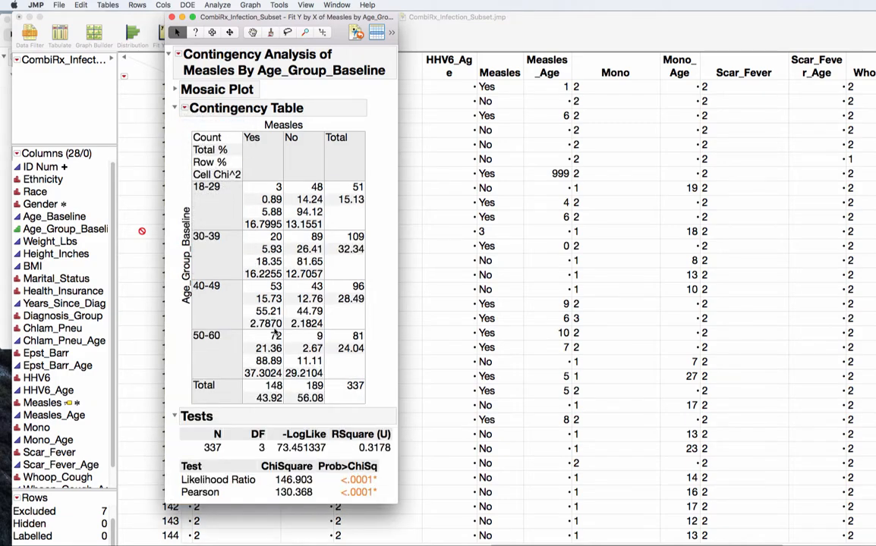
mouse_move(277, 393)
mouse_down()
mouse_move(256, 395)
mouse_move(256, 406)
mouse_move(281, 398)
mouse_move(276, 393)
mouse_up()
mouse_move(200, 311)
mouse_down()
mouse_move(259, 312)
mouse_move(251, 322)
mouse_up()
mouse_move(200, 311)
mouse_down()
mouse_move(228, 312)
mouse_move(227, 301)
mouse_move(239, 308)
mouse_move(237, 331)
mouse_move(319, 336)
mouse_up()
drag(206, 227, 229, 229)
click(183, 108)
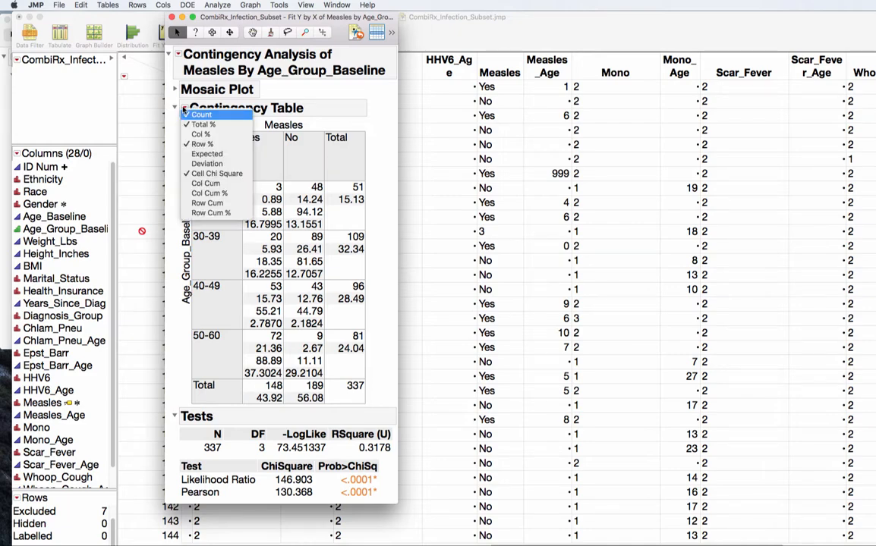
click(199, 173)
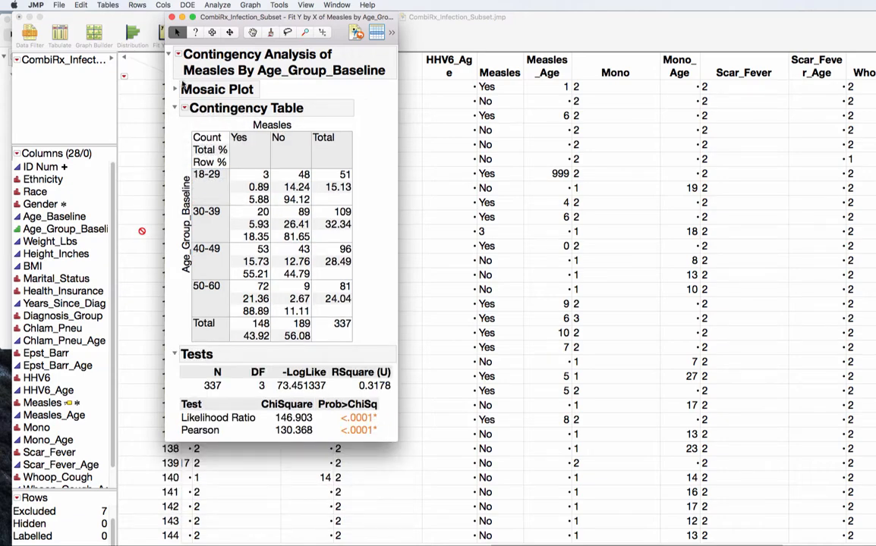
- Add Fisher's Exact Test to the contingency analysis of Measles by Age_Group_Baseline and compare it with the Pearson test
click(178, 54)
click(178, 55)
click(177, 56)
mouse_move(197, 148)
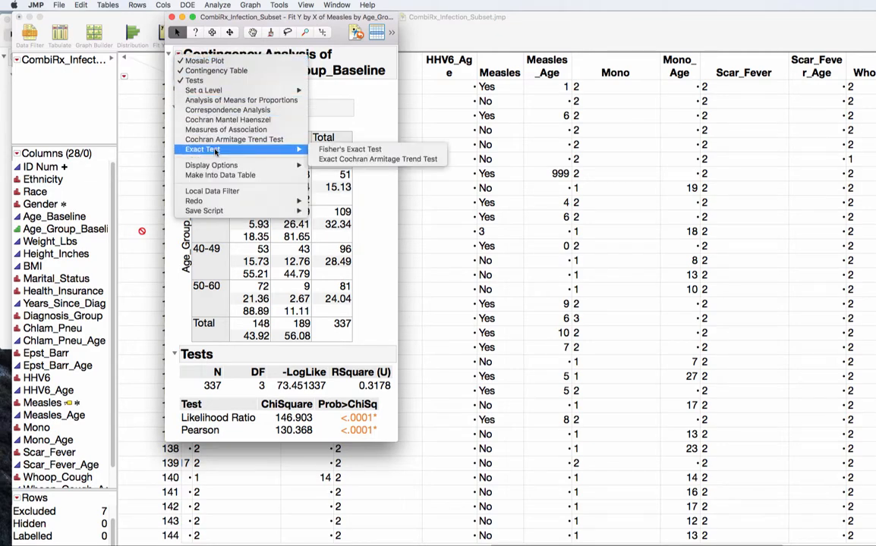
click(324, 150)
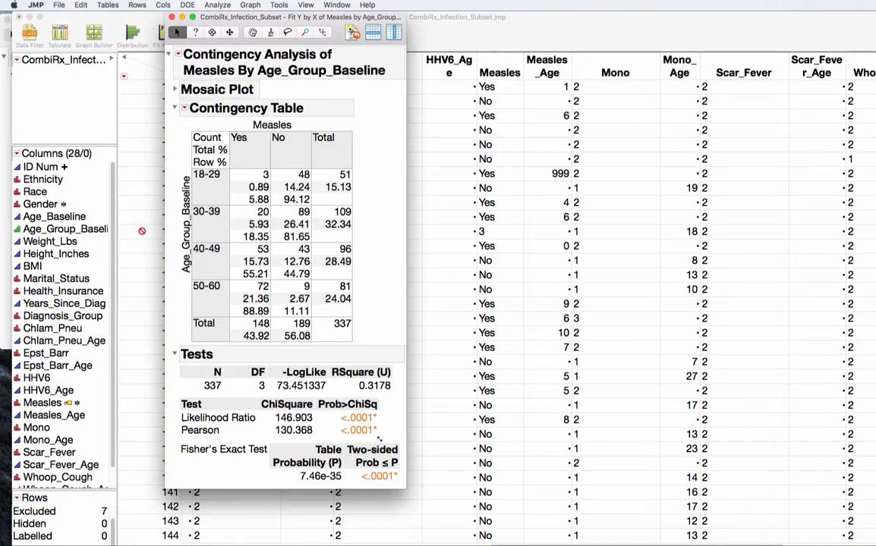
click(357, 430)
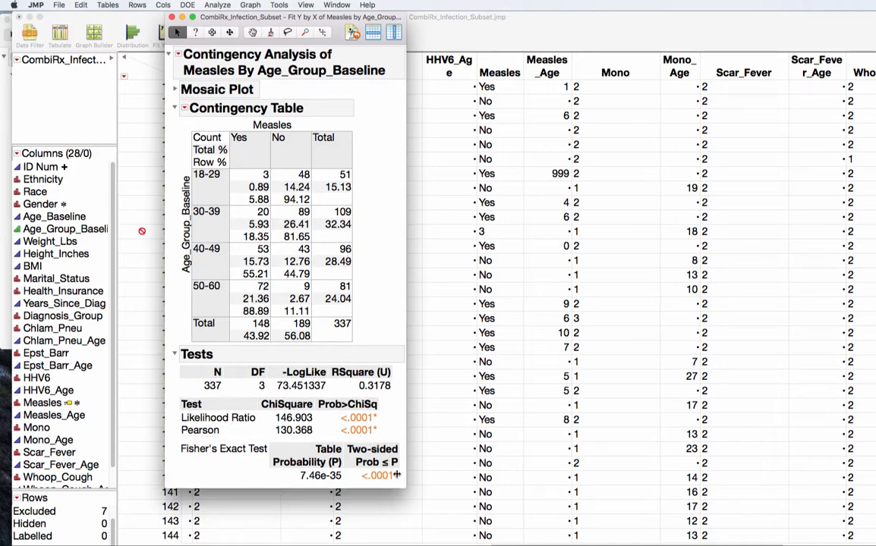